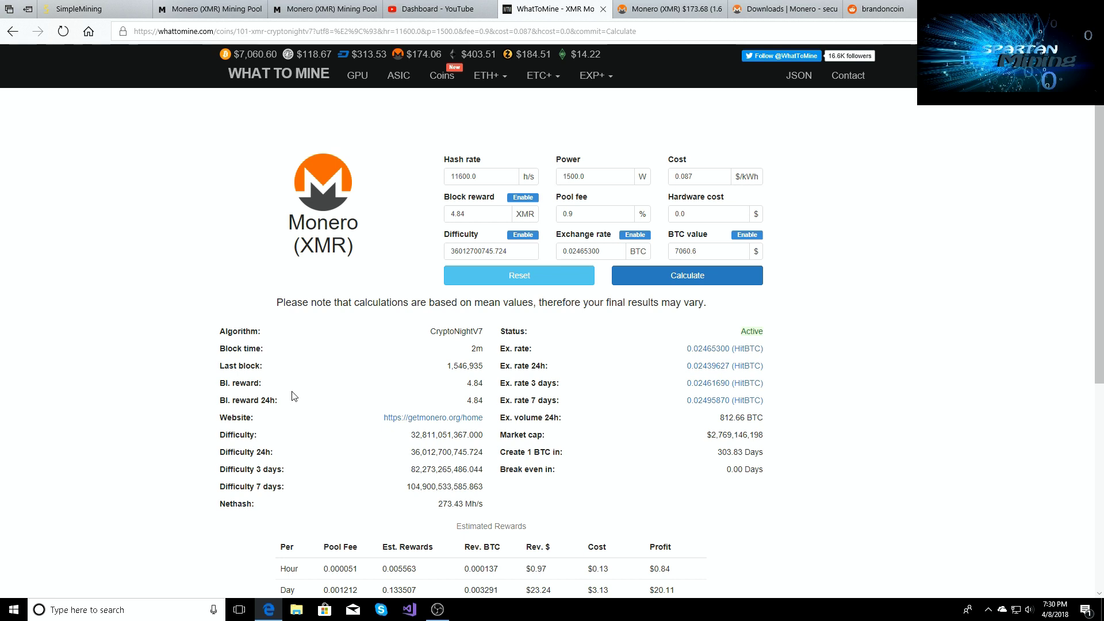
Step: Switch from WhatToMine to the SimpleMining rig list, then to the Mining Pool Hub Monero dashboard
{"action": "left_click", "coordinate": [86, 11]}
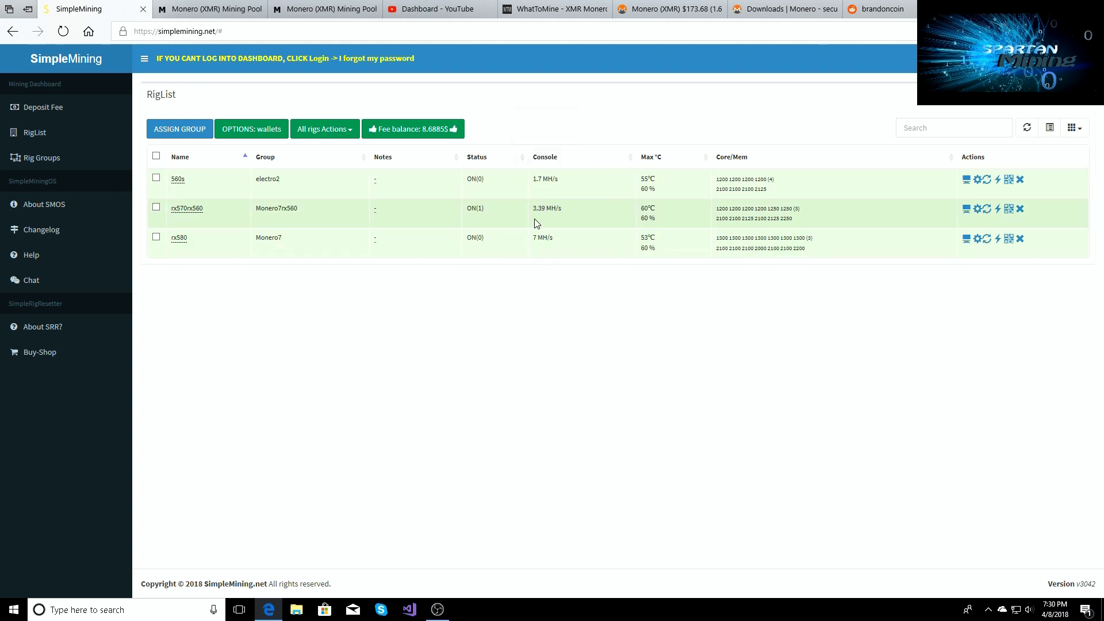
{"action": "left_click", "coordinate": [324, 8]}
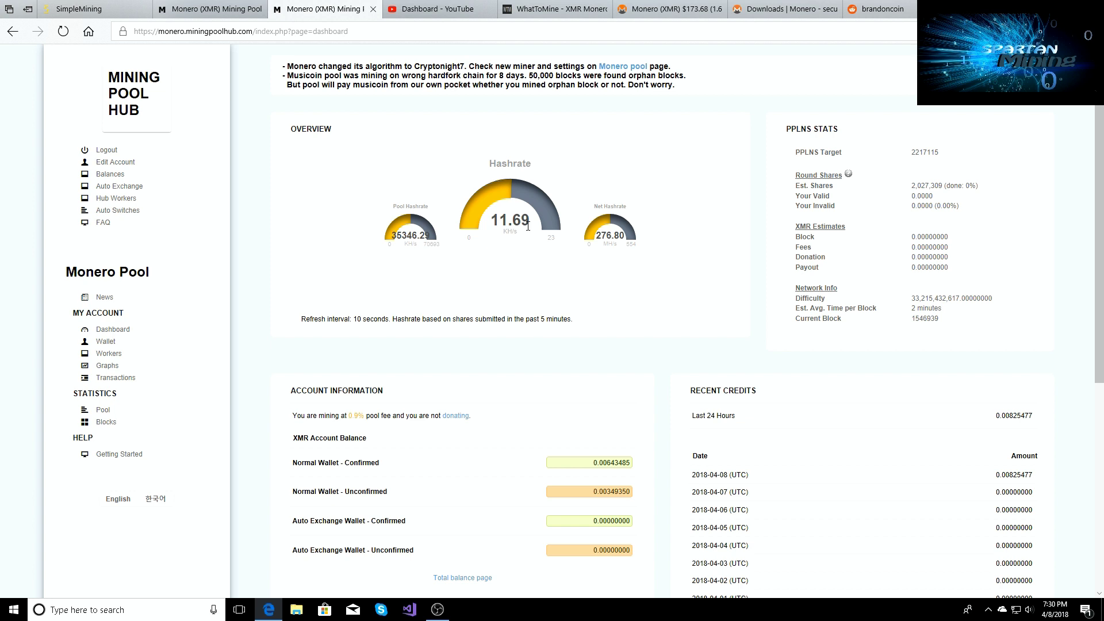
Step: Check Monero's market price on CoinMarketCap, then go back to the WhatToMine XMR calculator
{"action": "left_click", "coordinate": [671, 13]}
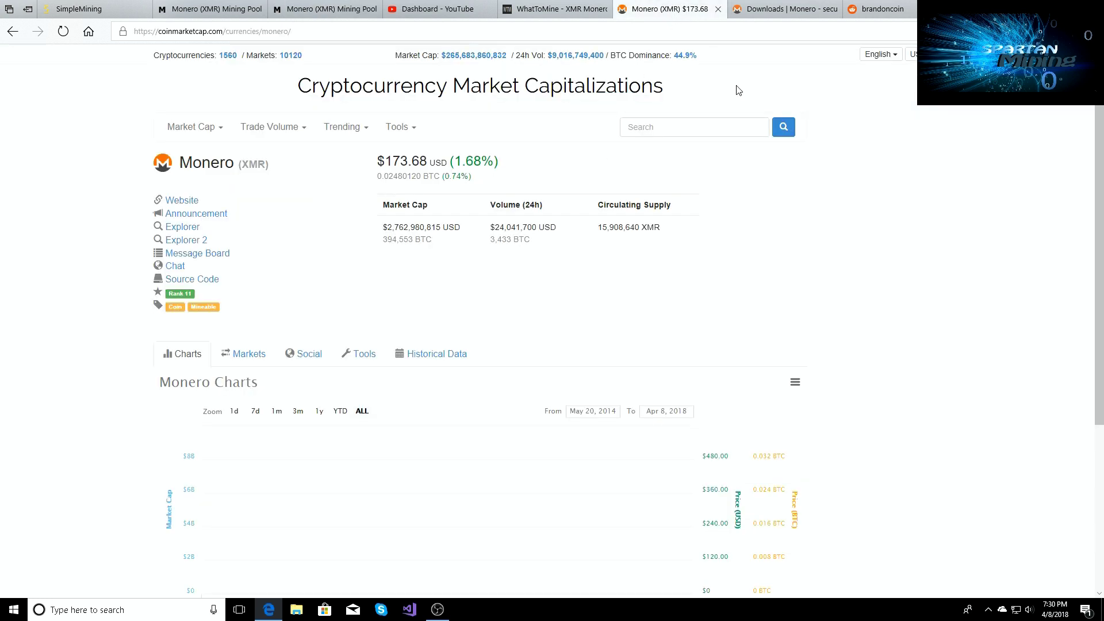
{"action": "left_click", "coordinate": [540, 15]}
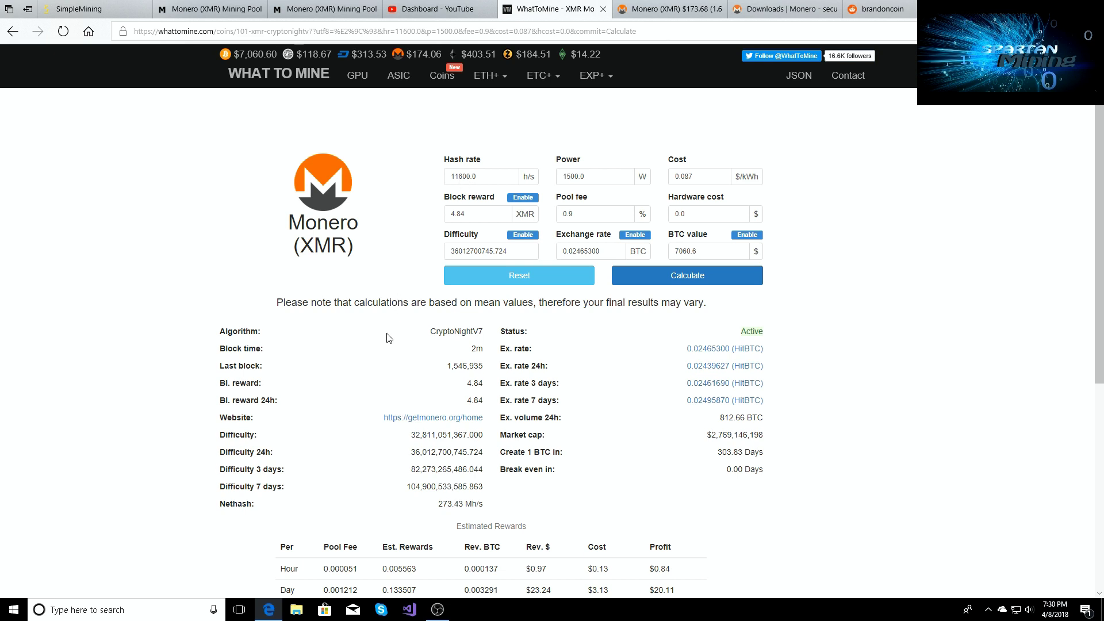
Step: Scroll to WhatToMine's Monero Estimated Rewards and Exchange Rates tables, then return to SimpleMining
{"action": "scroll", "coordinate": [388, 337], "scroll_direction": "down", "scroll_amount": 2}
{"action": "scroll", "coordinate": [388, 338], "scroll_direction": "down", "scroll_amount": 5}
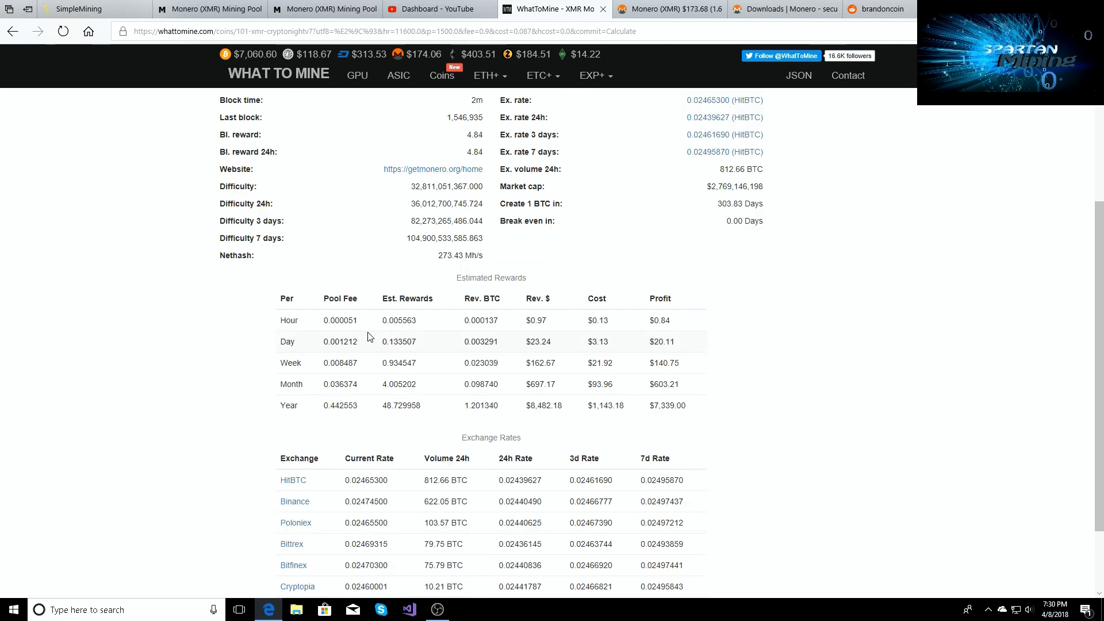
{"action": "scroll", "coordinate": [379, 407], "scroll_direction": "up", "scroll_amount": 2}
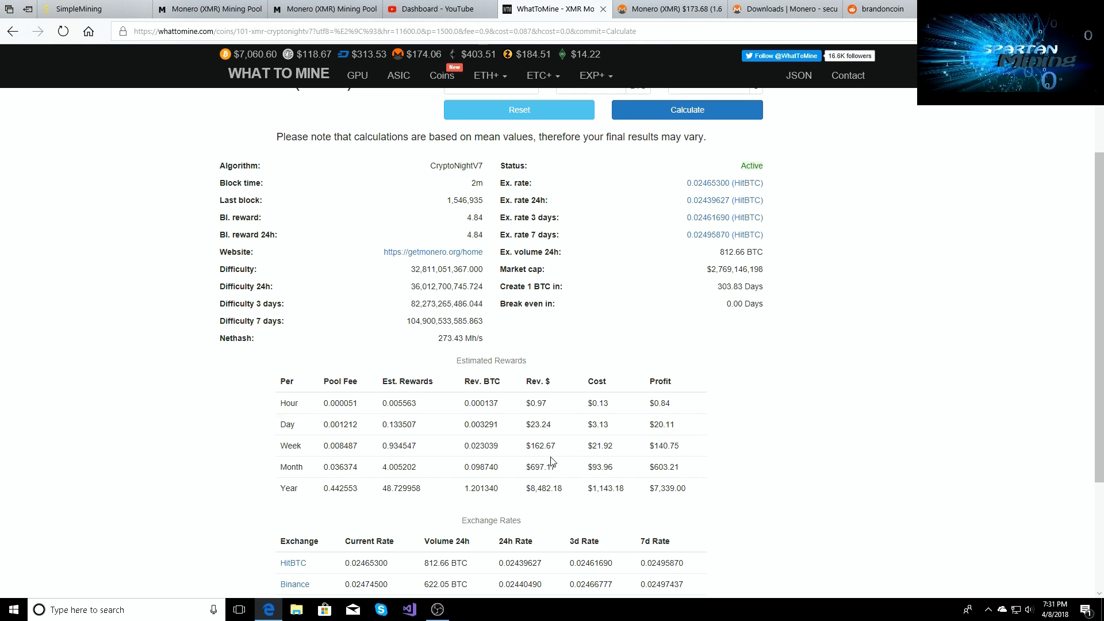
{"action": "left_click", "coordinate": [68, 10]}
Step: Start rig group 'MoneroKing' with miner claymore-xmr-v11.3, then open Mining Pool Hub's Monero page
{"action": "left_click", "coordinate": [65, 161]}
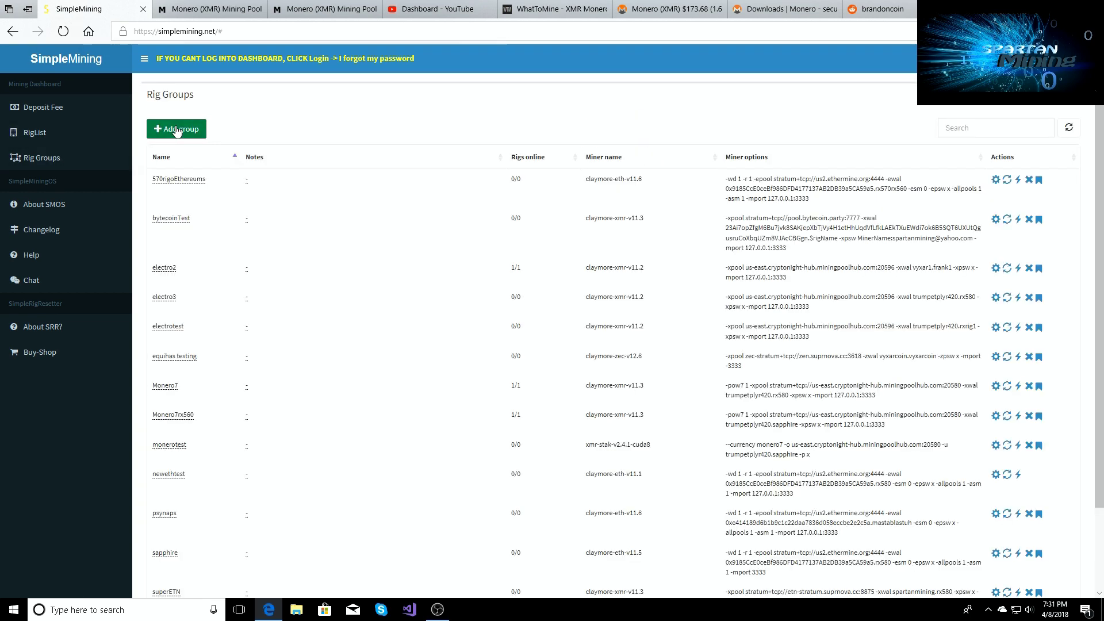
{"action": "left_click", "coordinate": [180, 129]}
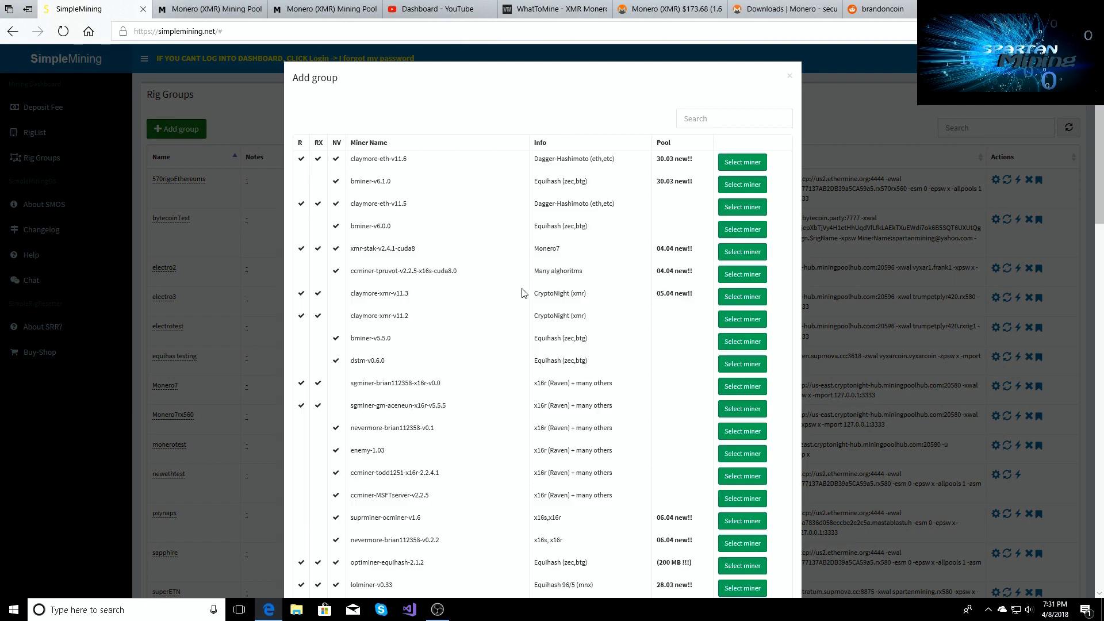
{"action": "left_click", "coordinate": [748, 301]}
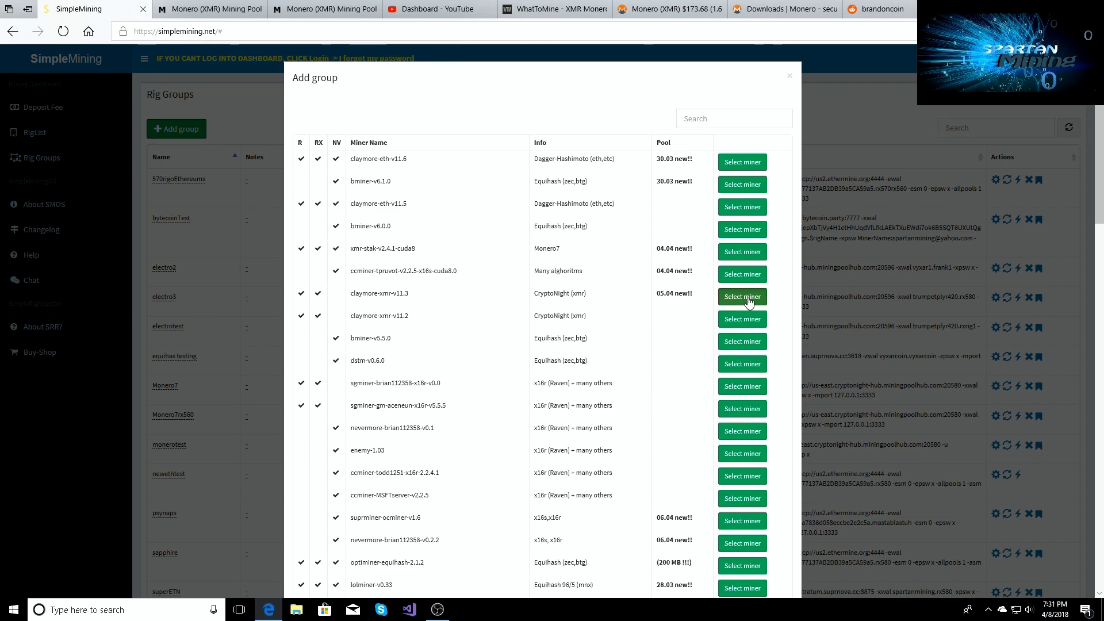
{"action": "left_click", "coordinate": [427, 107]}
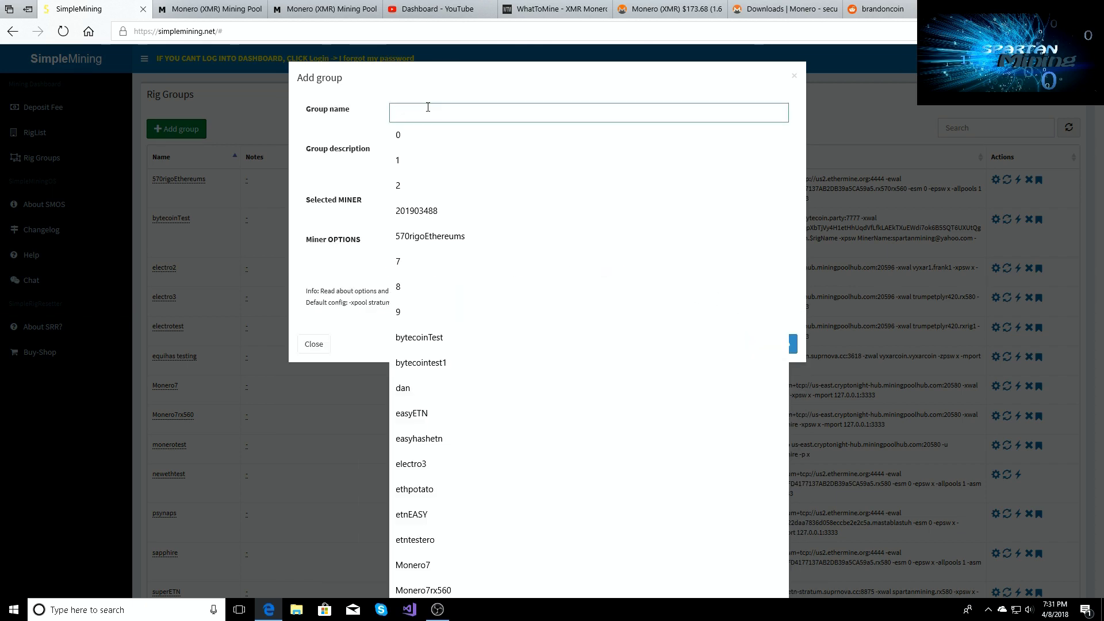
{"action": "type", "text": "Moner"}
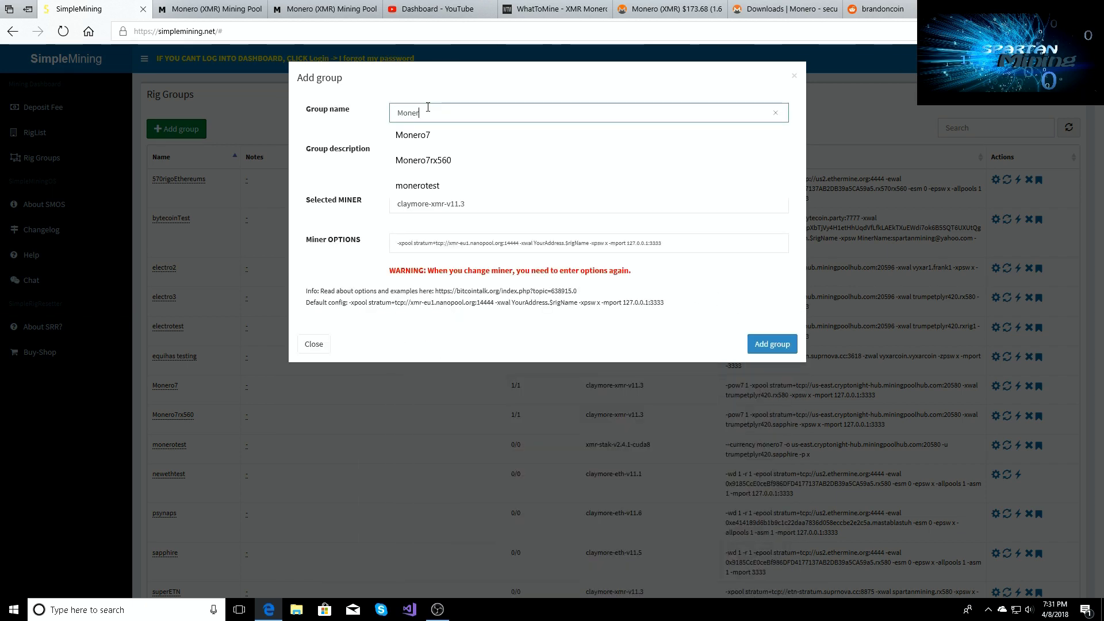
{"action": "type", "text": "oKing"}
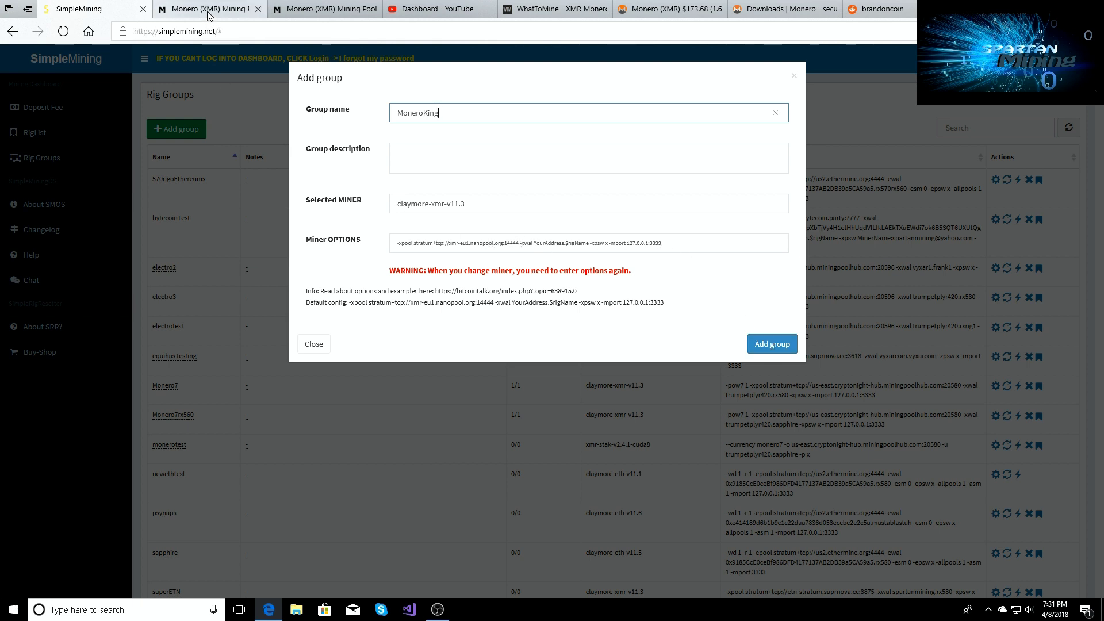
{"action": "mouse_move", "coordinate": [208, 14]}
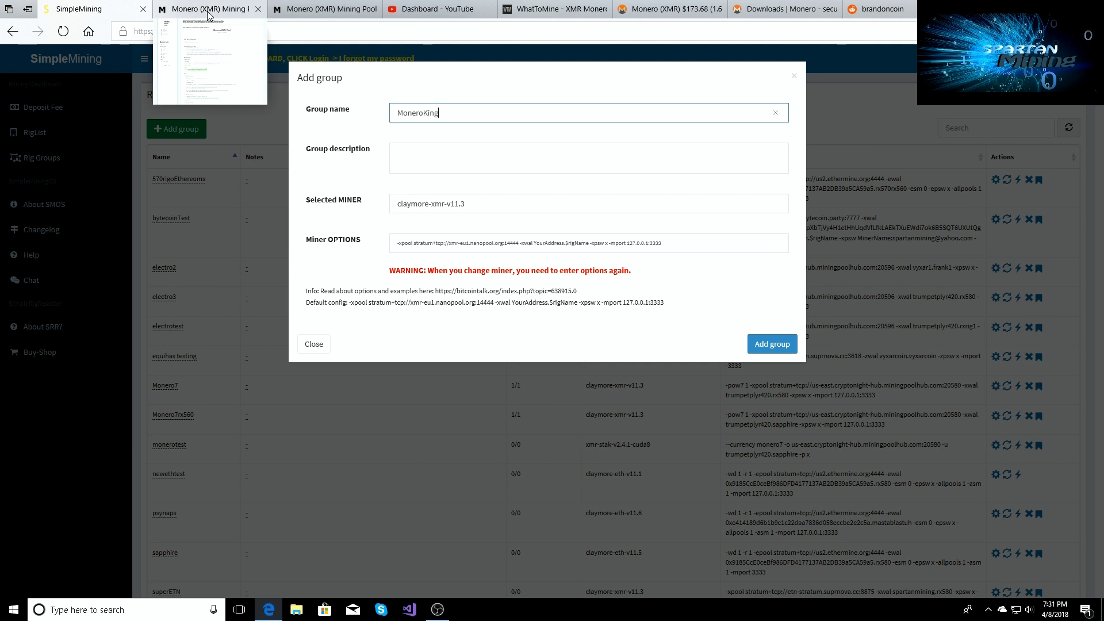
{"action": "left_click", "coordinate": [208, 14]}
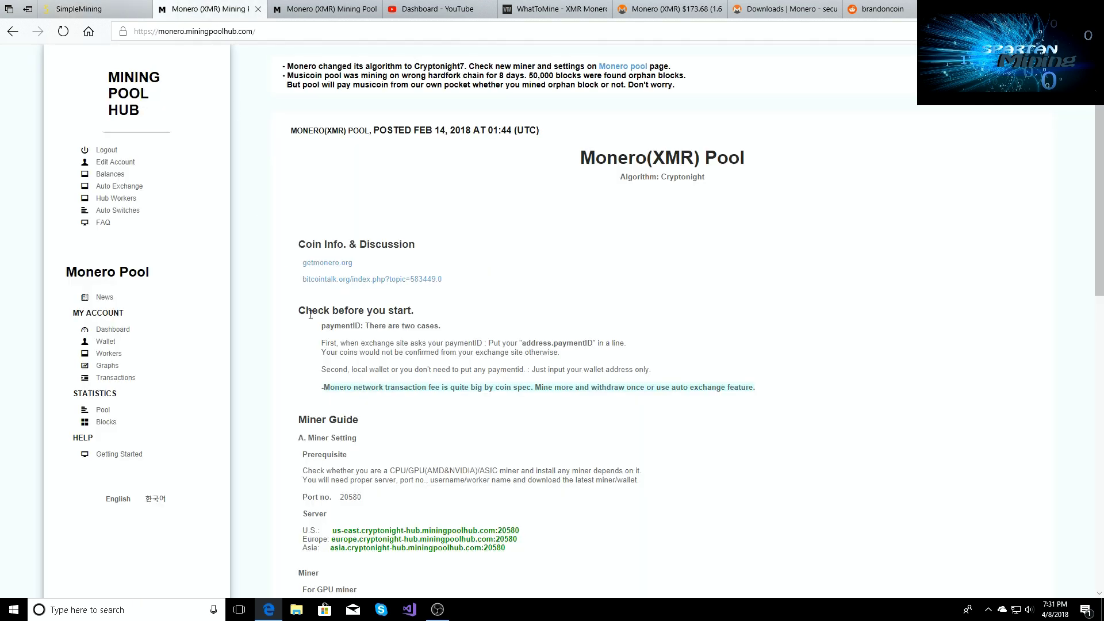
Step: Copy the U.S. server us-east.cryptonight-hub.miningpoolhub.com:20580 and return to the SimpleMining form
{"action": "scroll", "coordinate": [472, 487], "scroll_direction": "down", "scroll_amount": 1}
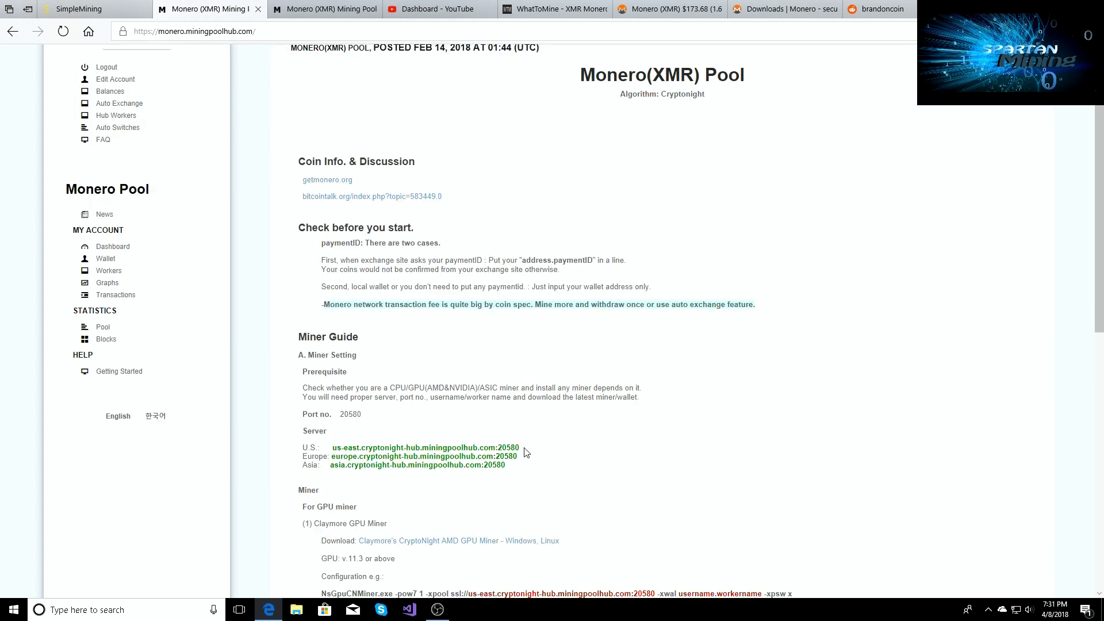
{"action": "left_click_drag", "start_coordinate": [520, 448], "coordinate": [345, 450]}
{"action": "key", "text": "ctrl+c"}
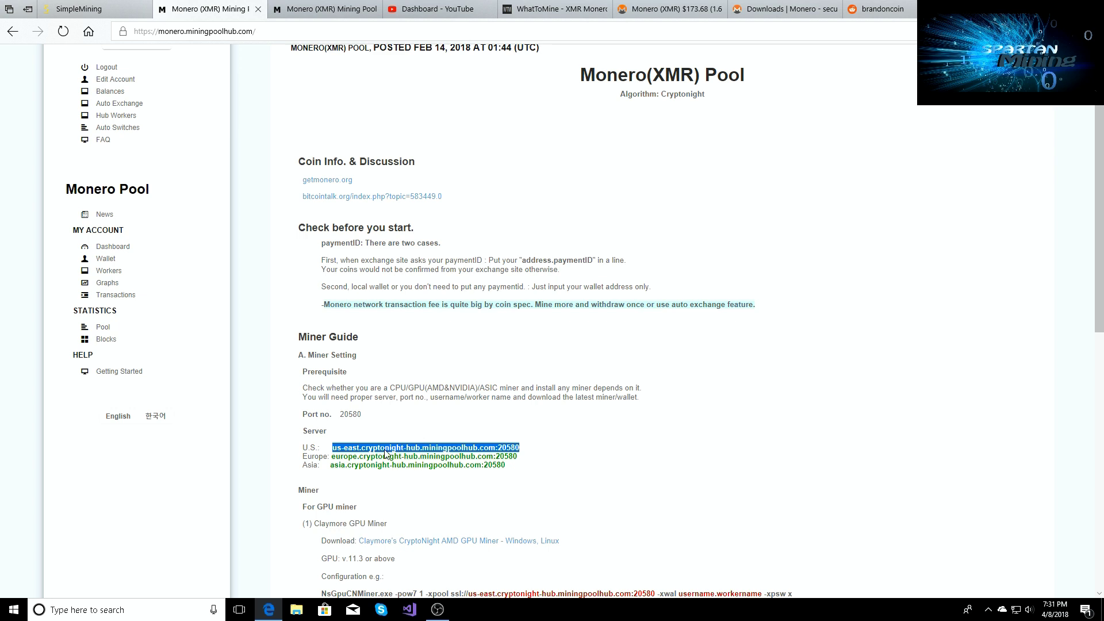
{"action": "left_click", "coordinate": [104, 11]}
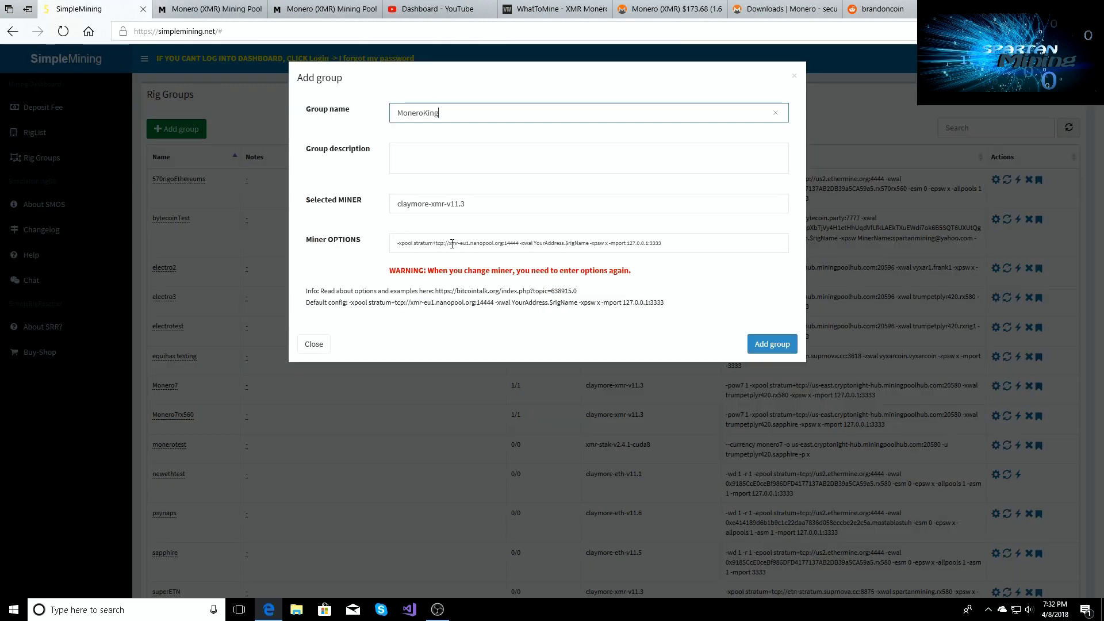
Step: Swap the nanopool server for the U.S. Mining Pool Hub server, add '-pow7 1', and save MoneroKing
{"action": "left_click_drag", "start_coordinate": [449, 247], "coordinate": [520, 248]}
{"action": "key", "text": "ctrl+v"}
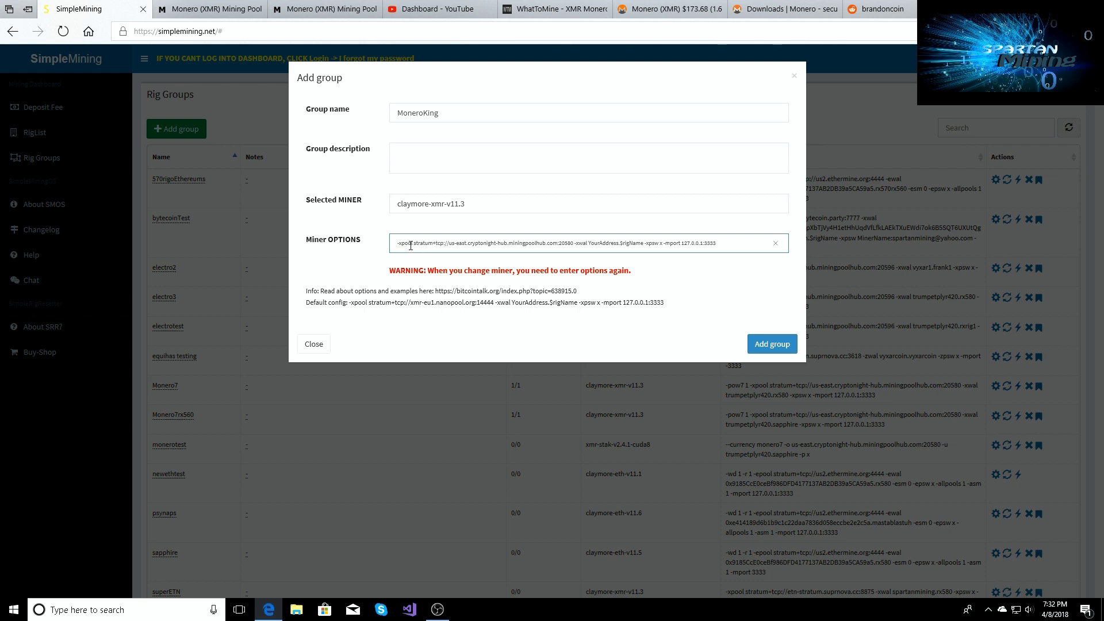
{"action": "type", "text": "-pow7 "}
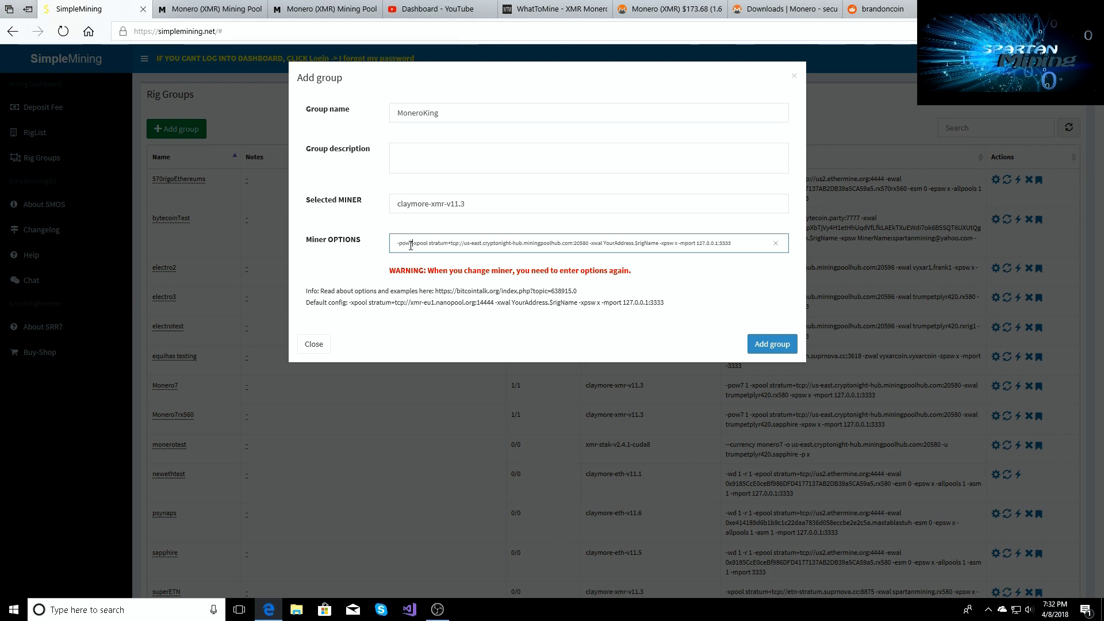
{"action": "type", "text": "1"}
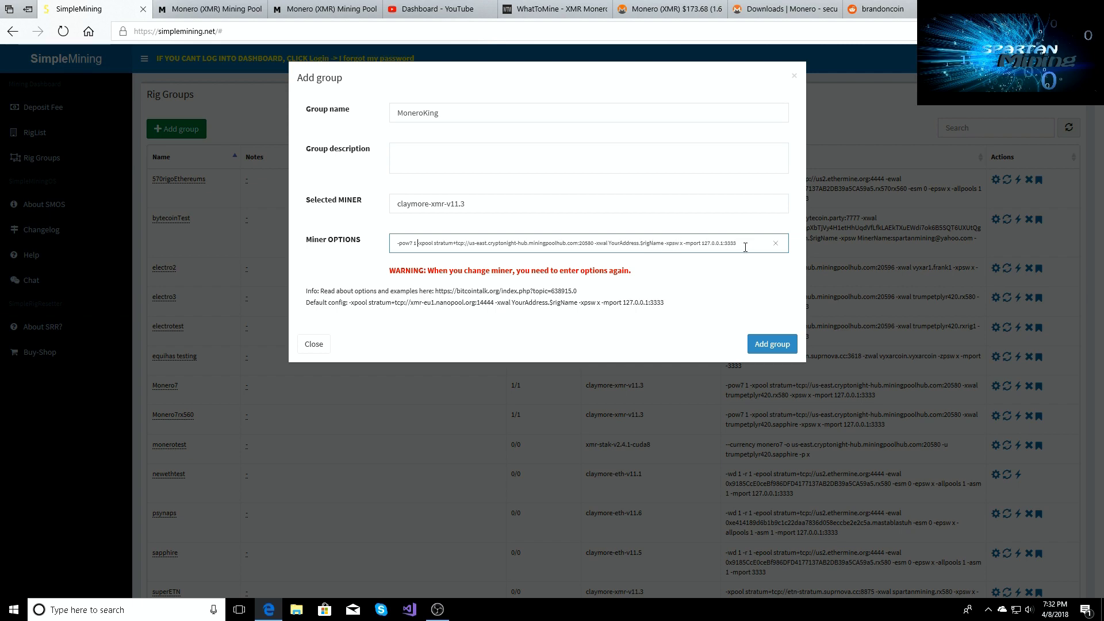
{"action": "left_click", "coordinate": [774, 346]}
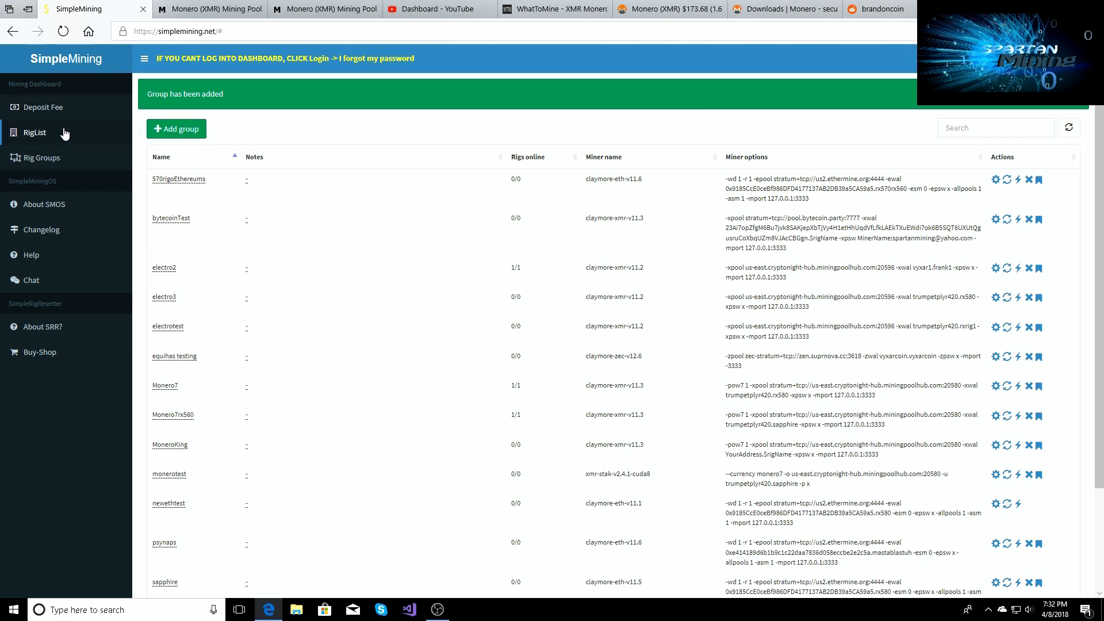
Step: On the RigList, pick MoneroKing as the group for rx570rx560, then cancel without saving
{"action": "left_click", "coordinate": [63, 131]}
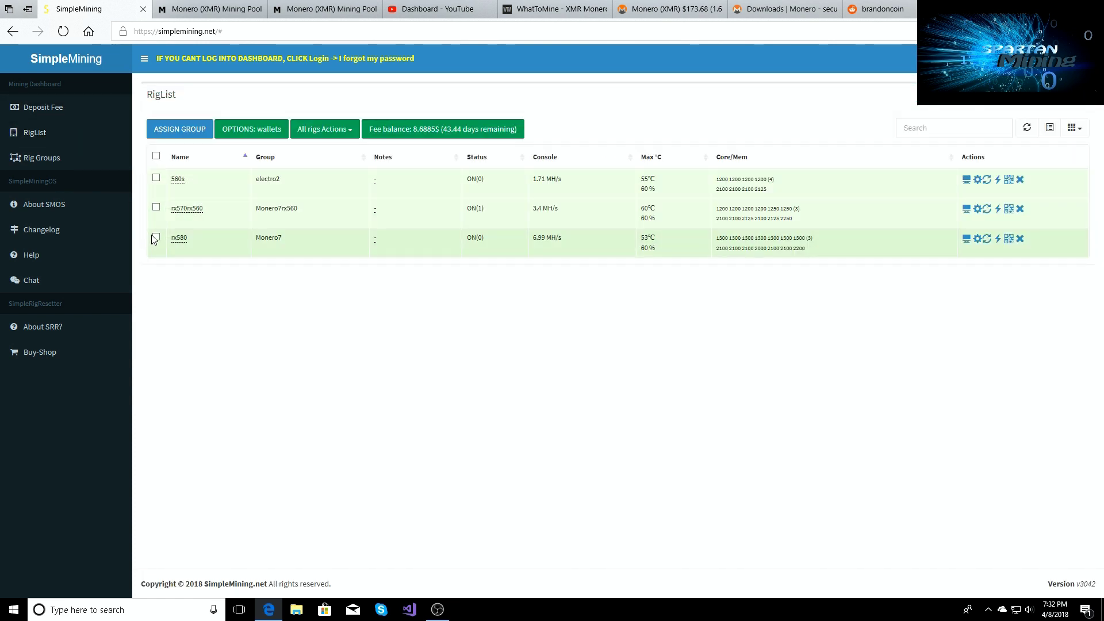
{"action": "left_click", "coordinate": [172, 129]}
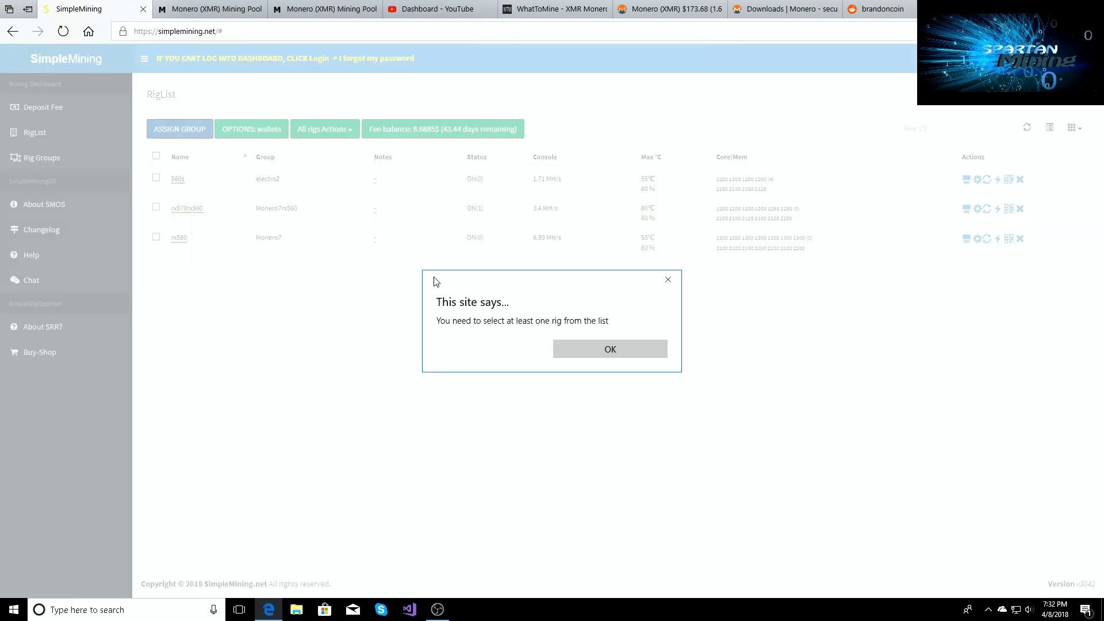
{"action": "left_click", "coordinate": [577, 344]}
{"action": "left_click", "coordinate": [156, 207]}
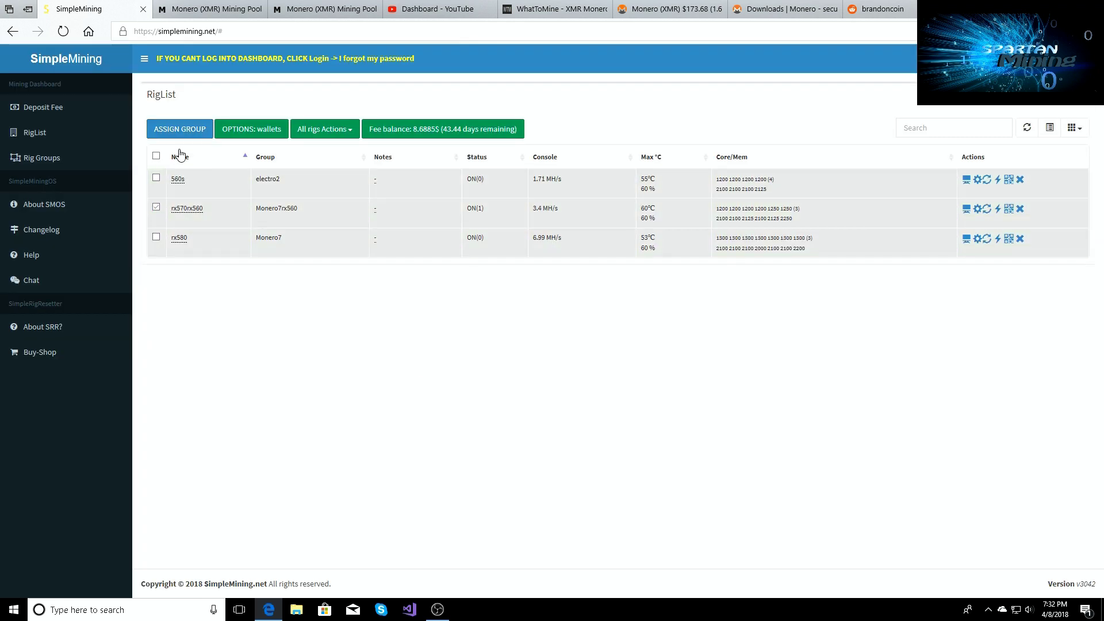
{"action": "left_click", "coordinate": [179, 129]}
{"action": "left_click", "coordinate": [419, 125]}
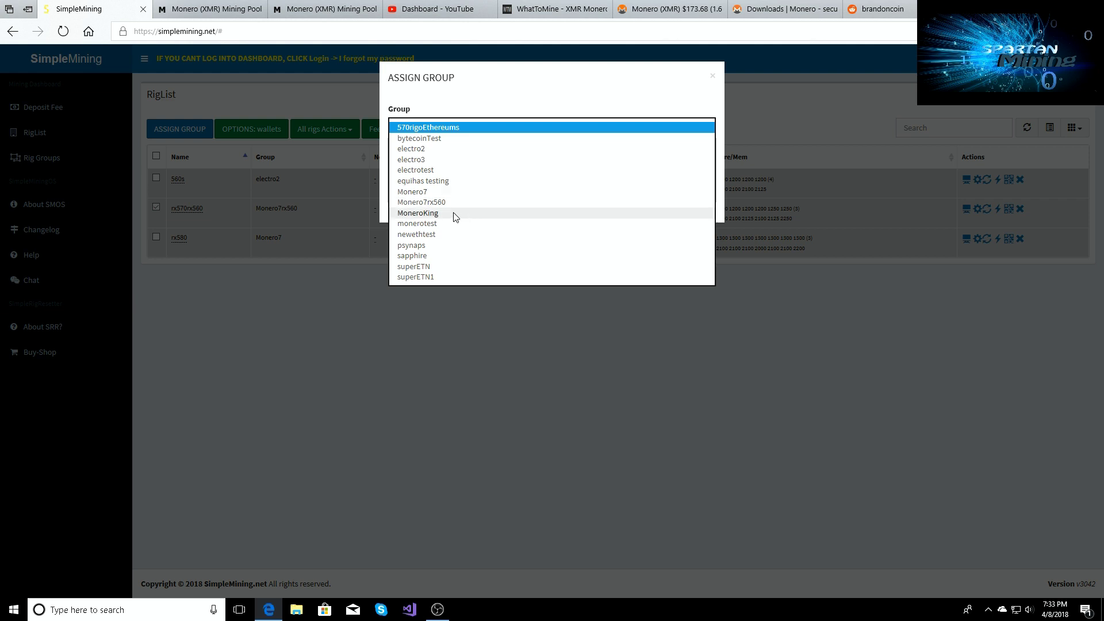
{"action": "left_click", "coordinate": [418, 213]}
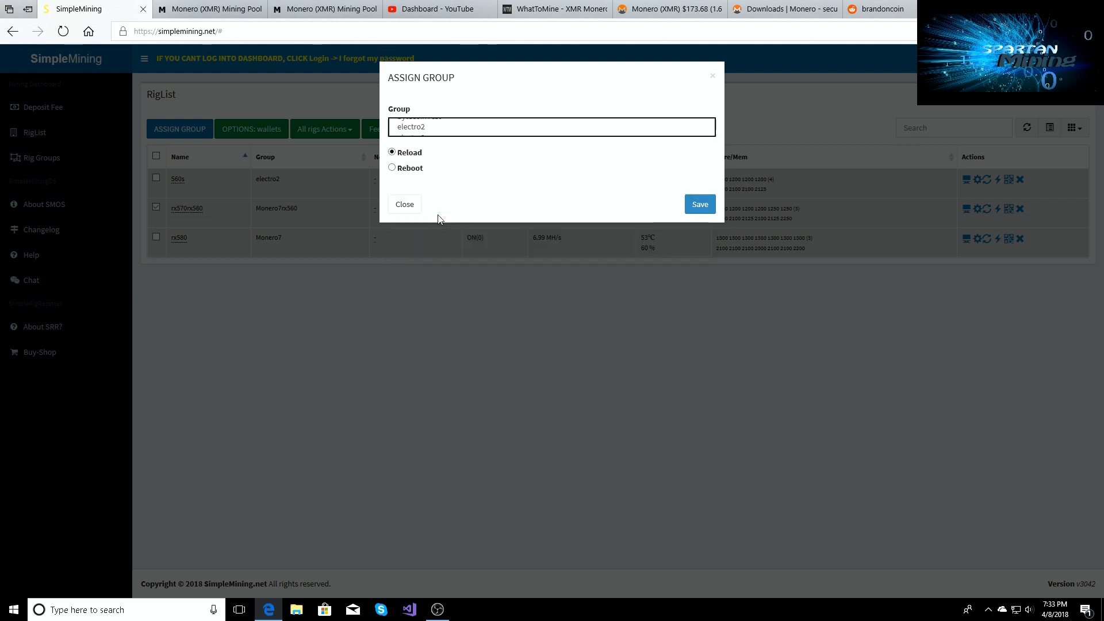
{"action": "left_click", "coordinate": [714, 77]}
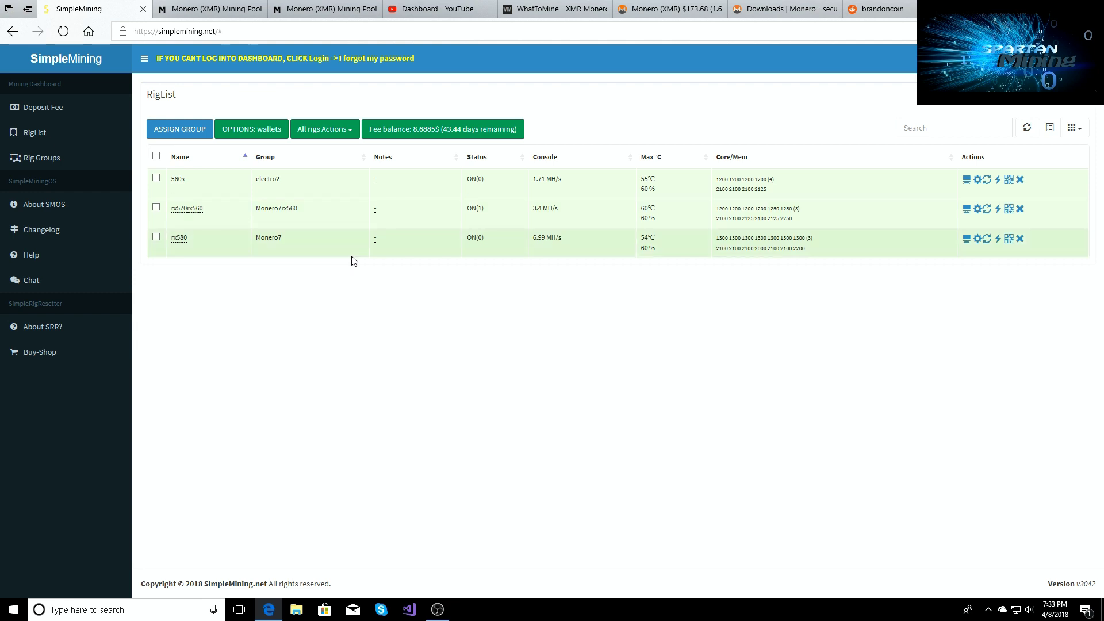
{"action": "left_click", "coordinate": [969, 246]}
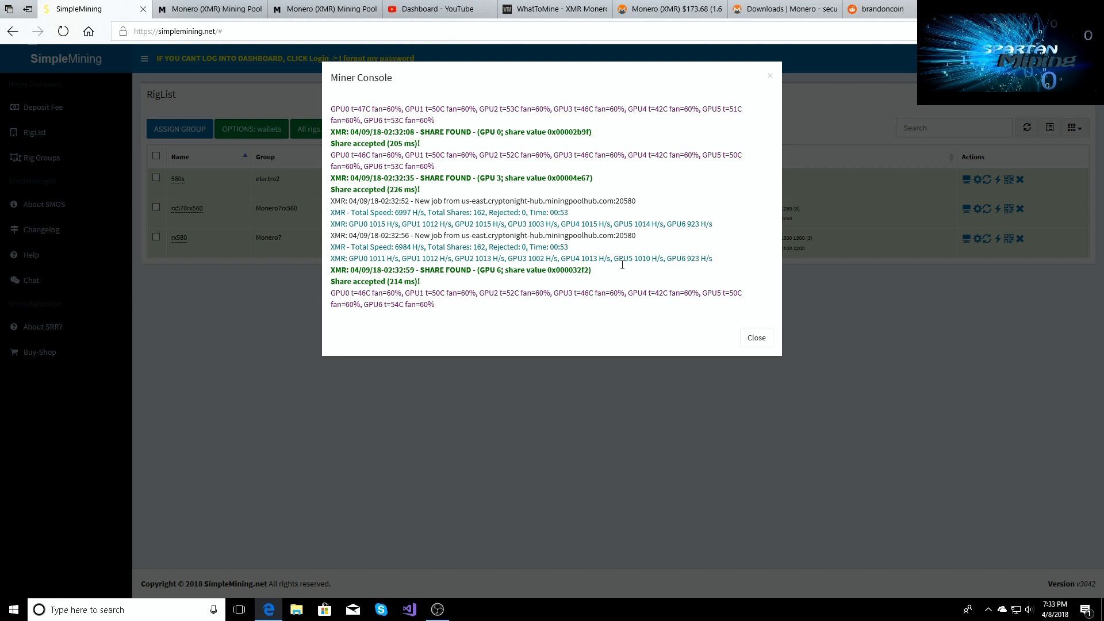
{"action": "left_click", "coordinate": [770, 77]}
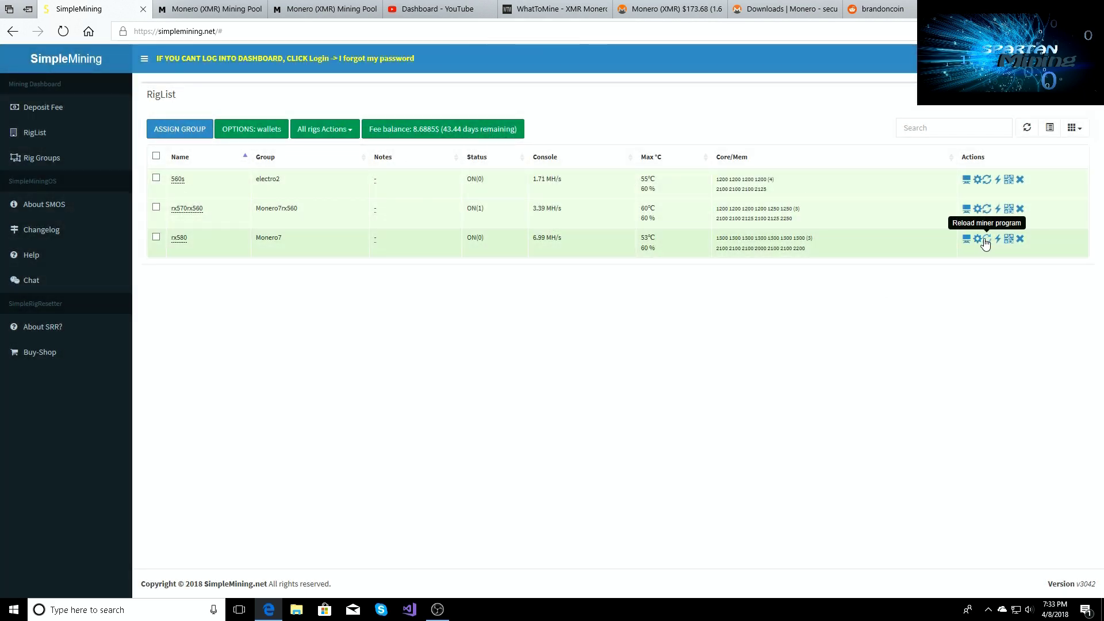
{"action": "left_click", "coordinate": [979, 239]}
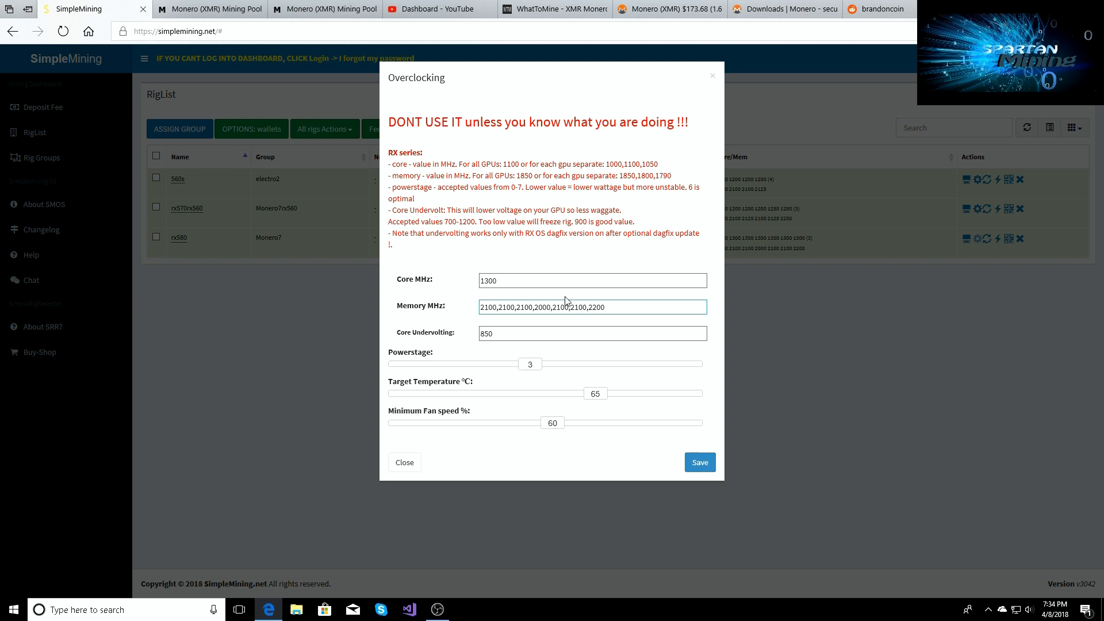
{"action": "left_click", "coordinate": [713, 78]}
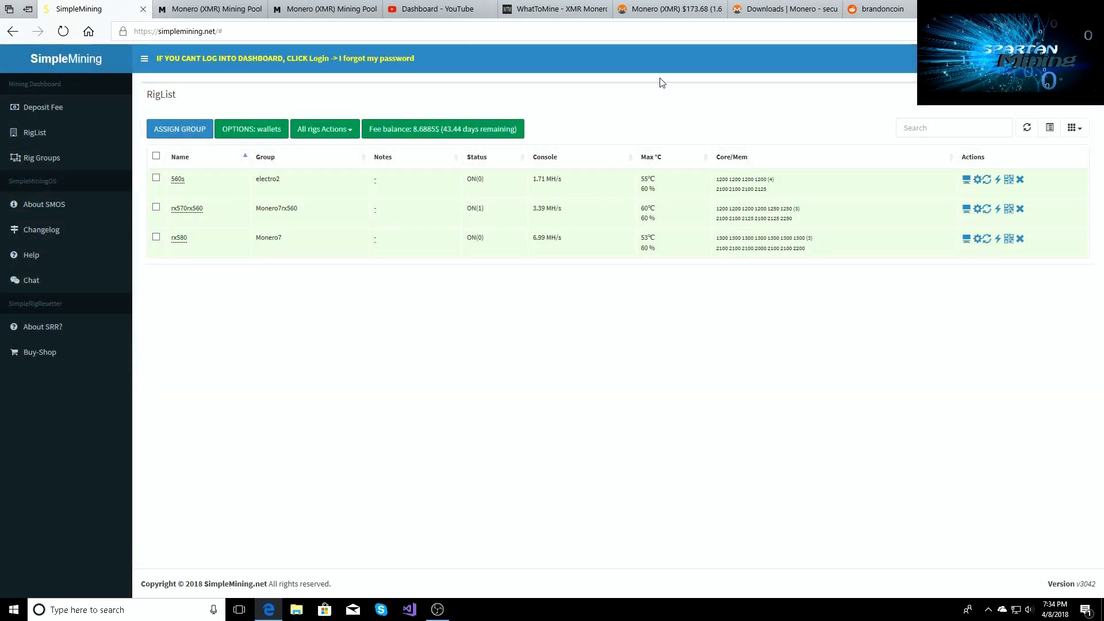
Step: View the inputs of WhatToMine's Monero CryptoNightV7 calculator, then return to the SimpleMining rig list
{"action": "left_click", "coordinate": [552, 9]}
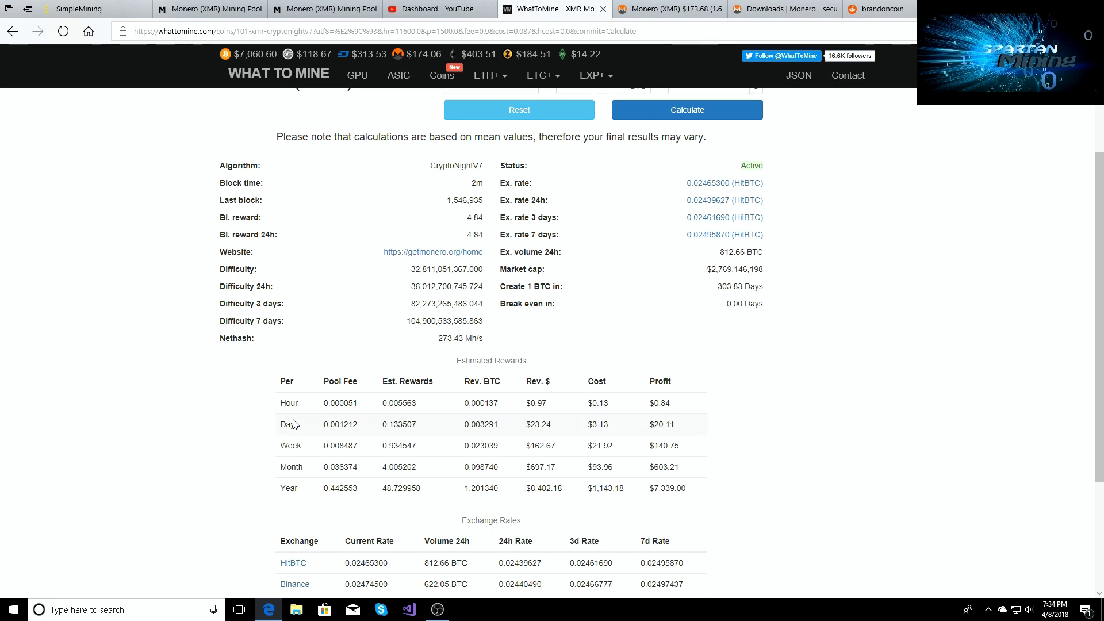
{"action": "scroll", "coordinate": [221, 465], "scroll_direction": "up", "scroll_amount": 3}
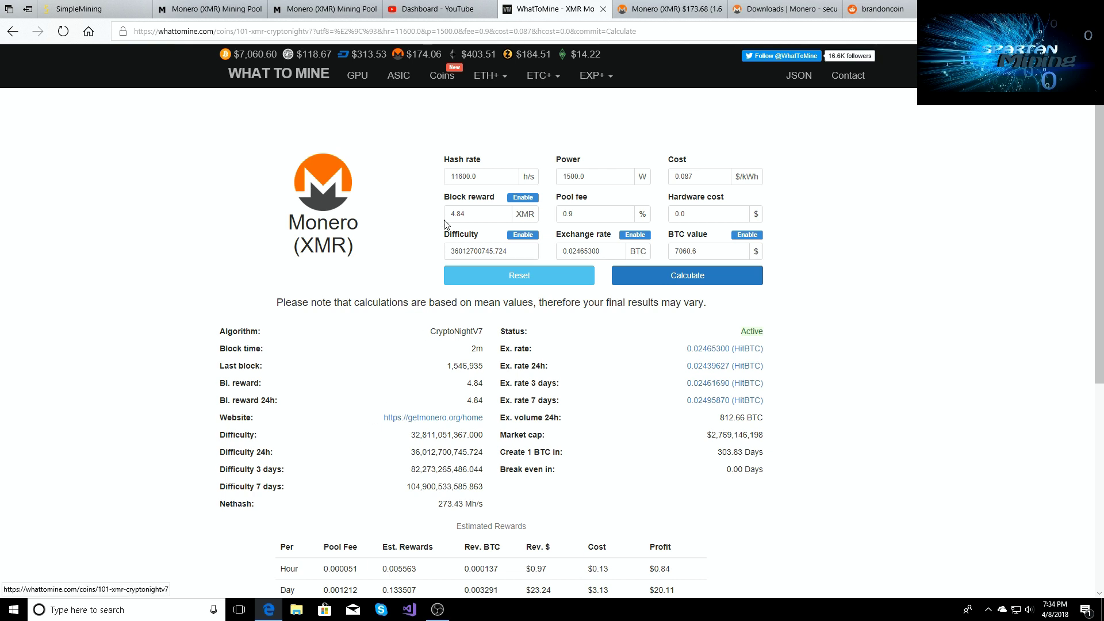
{"action": "left_click", "coordinate": [92, 9]}
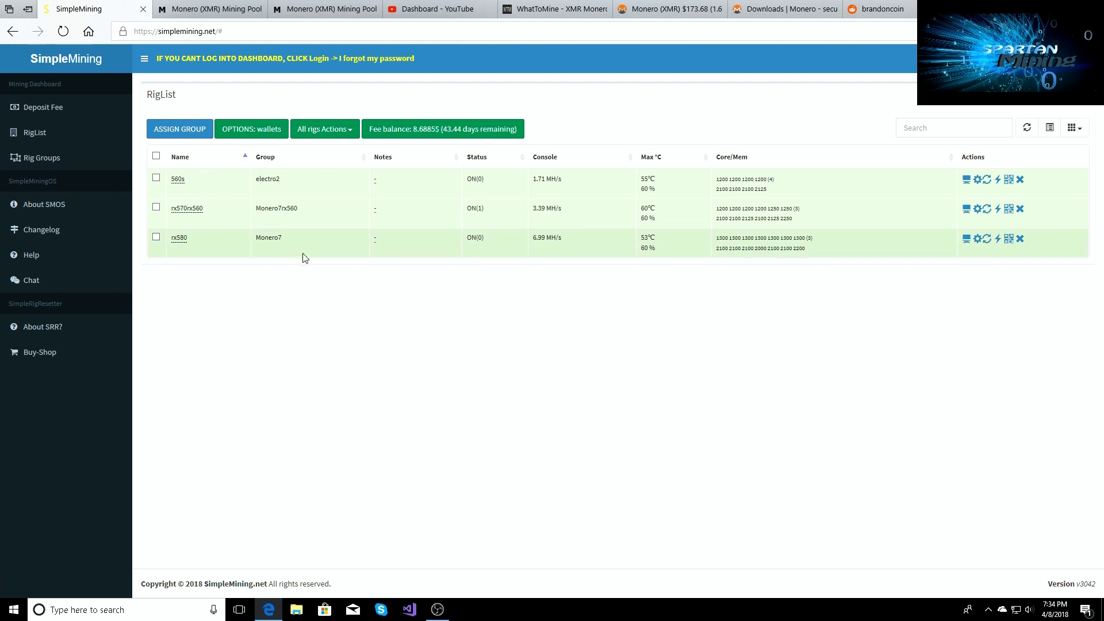
Step: Check rx580's hashrate, glance at WhatToMine, then come back to the SimpleMining RigList
{"action": "mouse_move", "coordinate": [547, 240]}
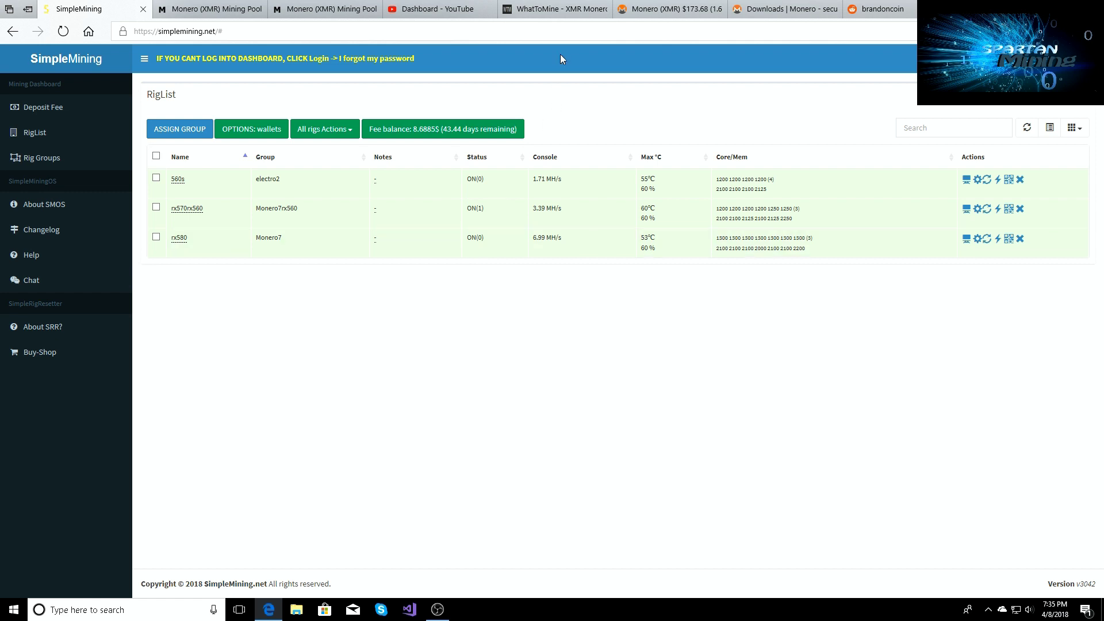
{"action": "left_click", "coordinate": [553, 16]}
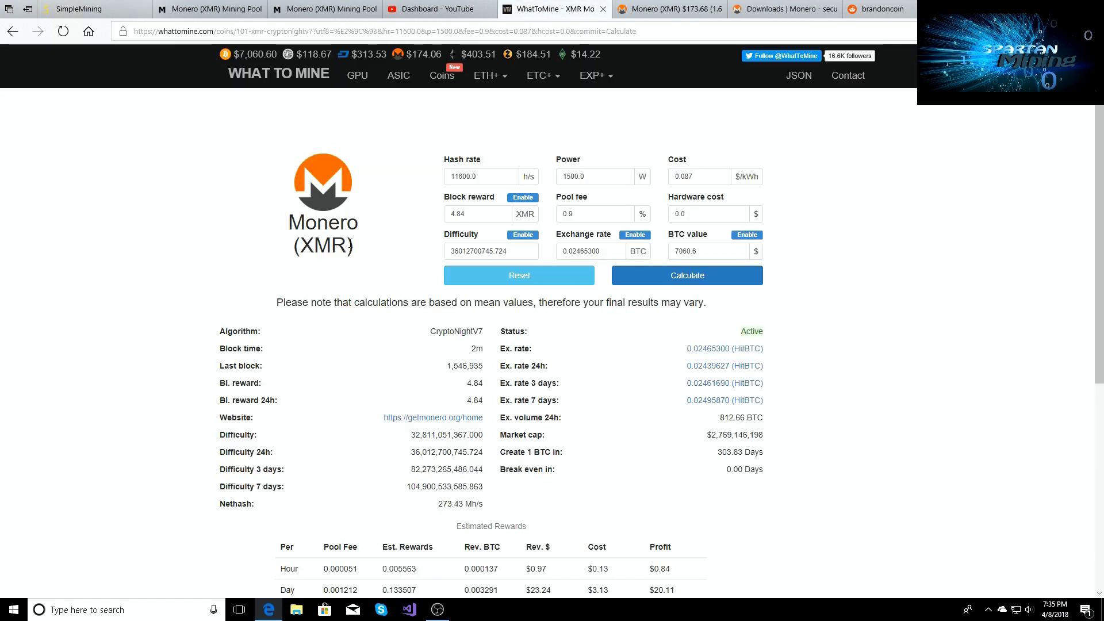
{"action": "left_click", "coordinate": [65, 12]}
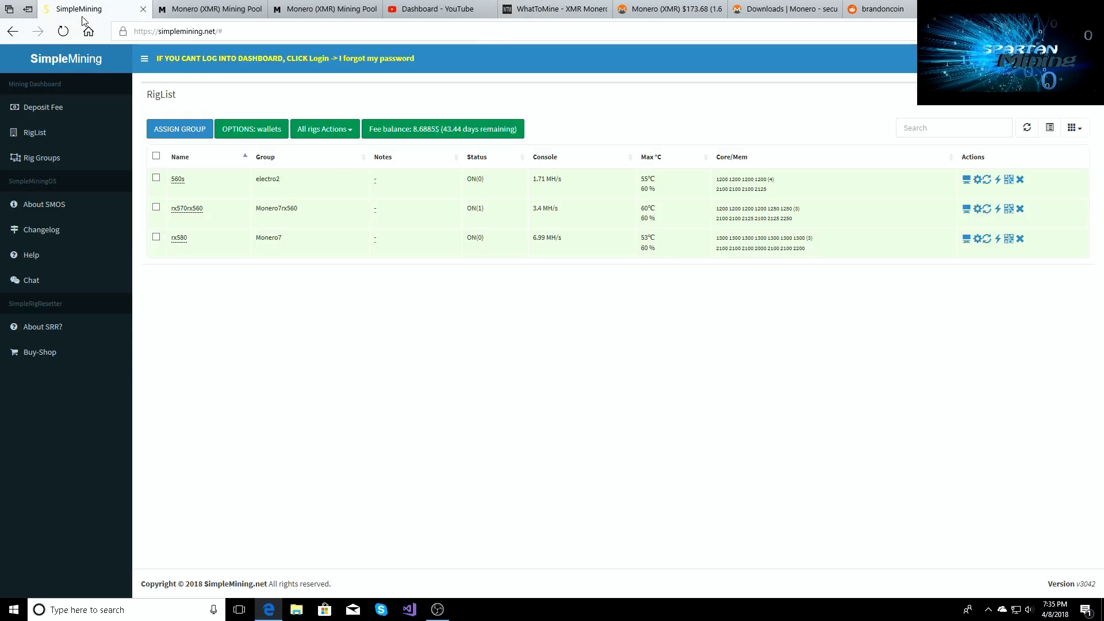